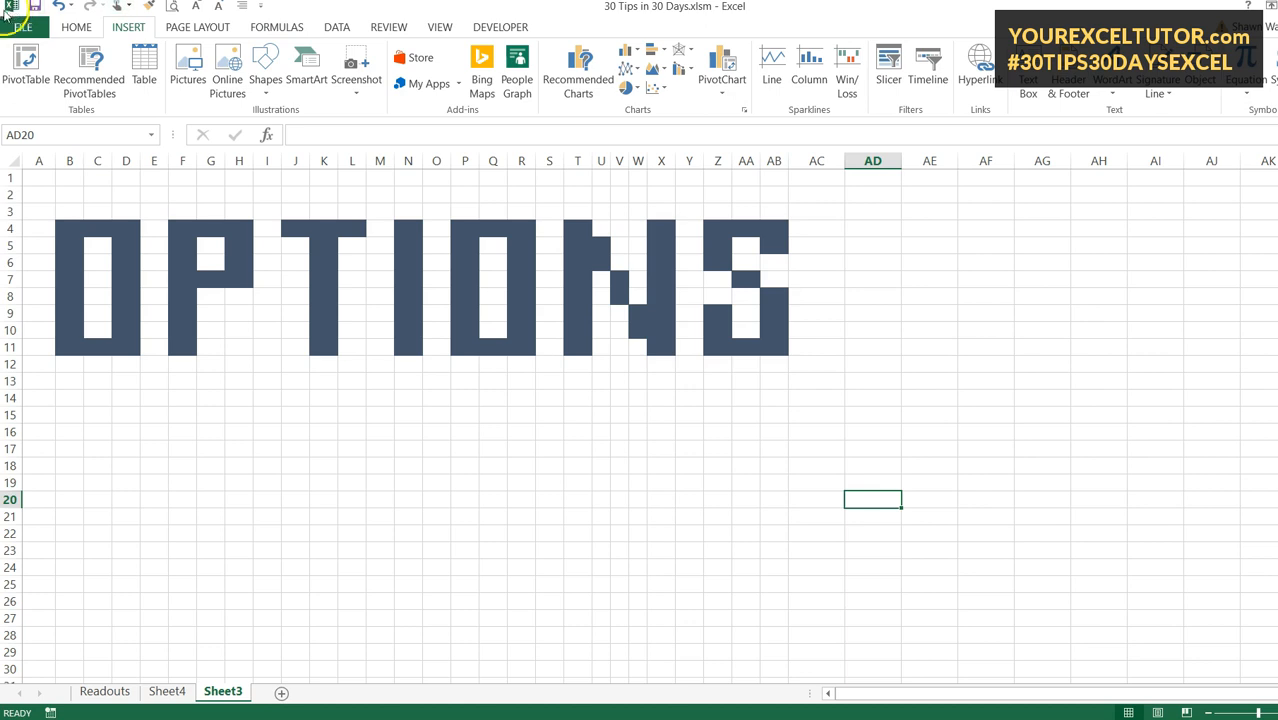
- Open the Excel Options and review the General settings and the workbook calculation modes under Formulas
click(24, 30)
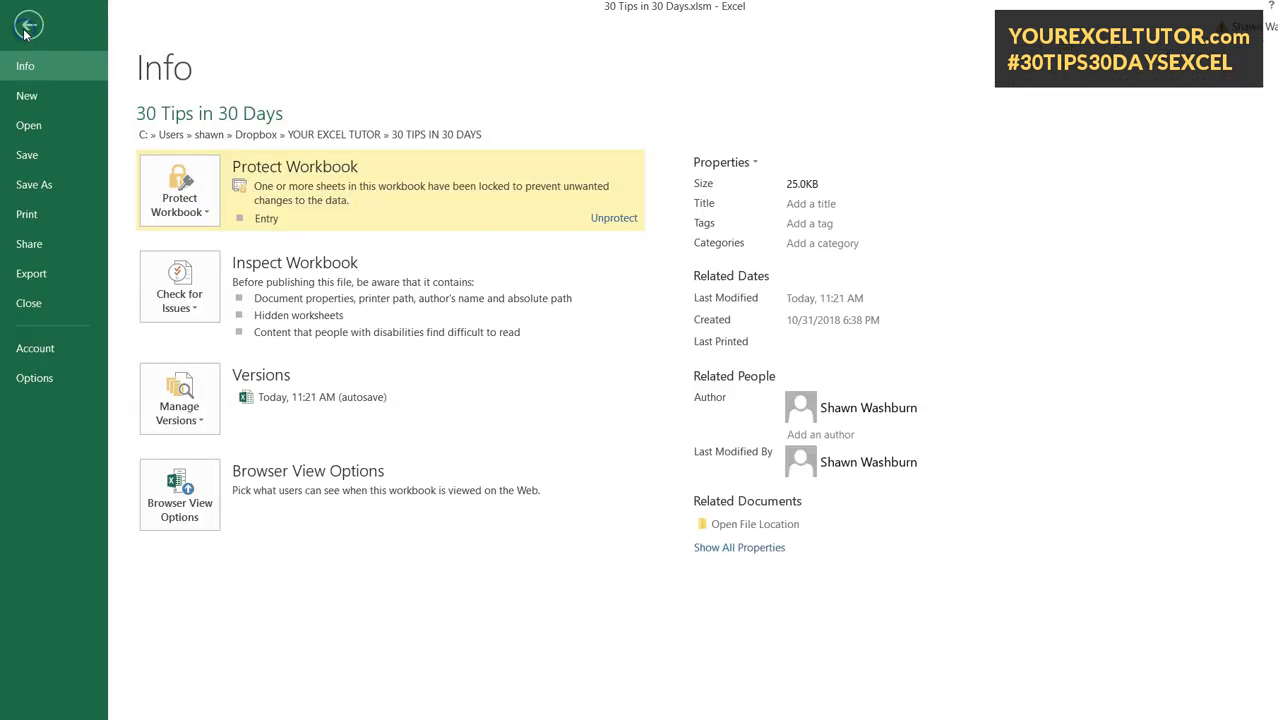
click(47, 385)
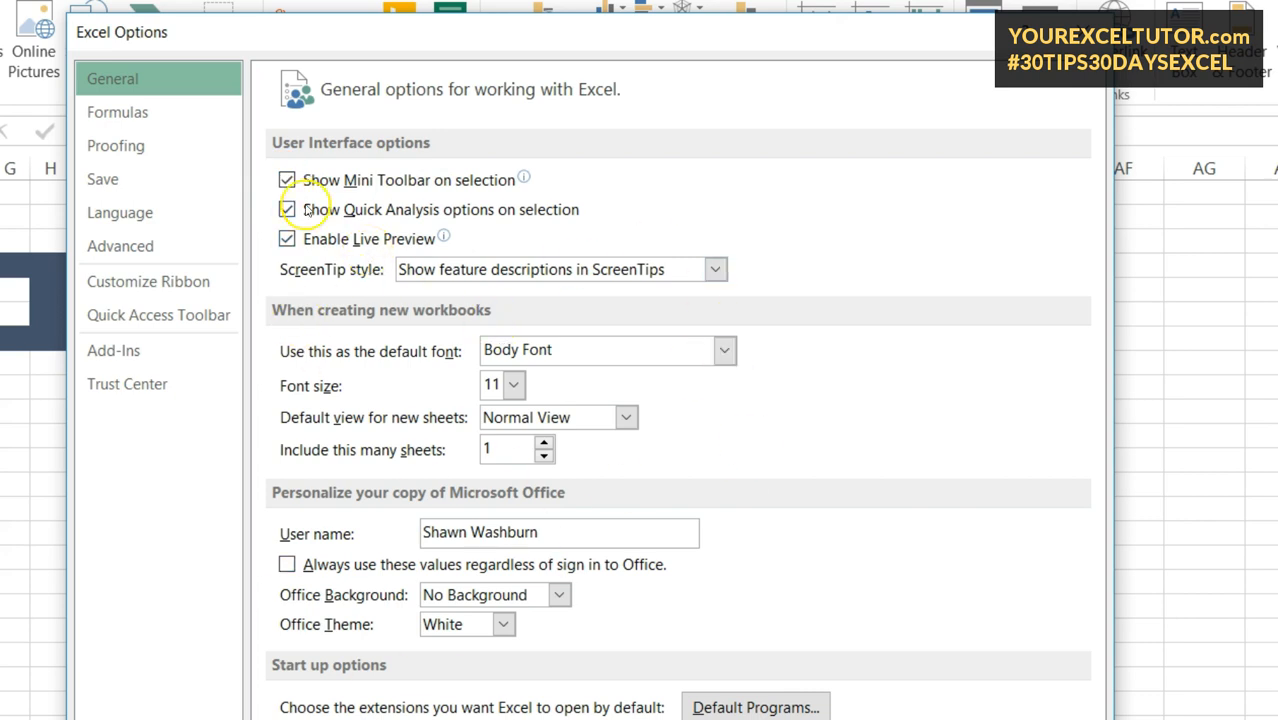
click(138, 118)
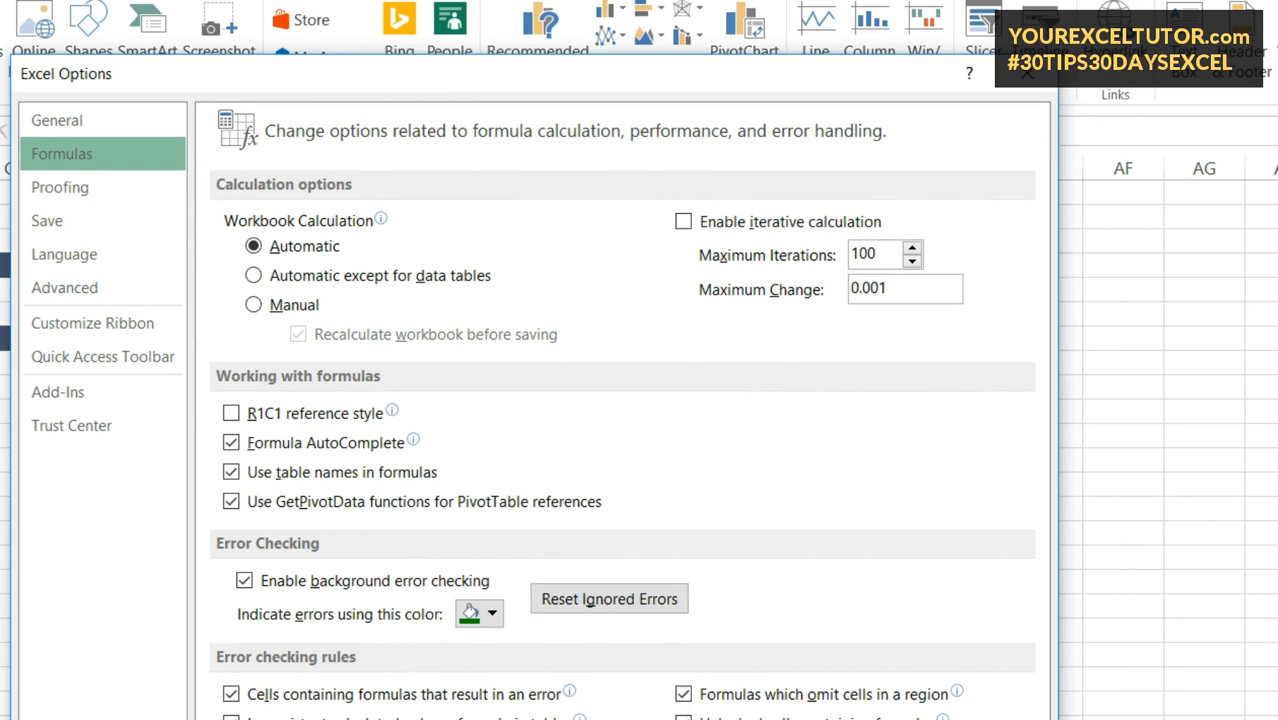
drag(425, 78, 439, 58)
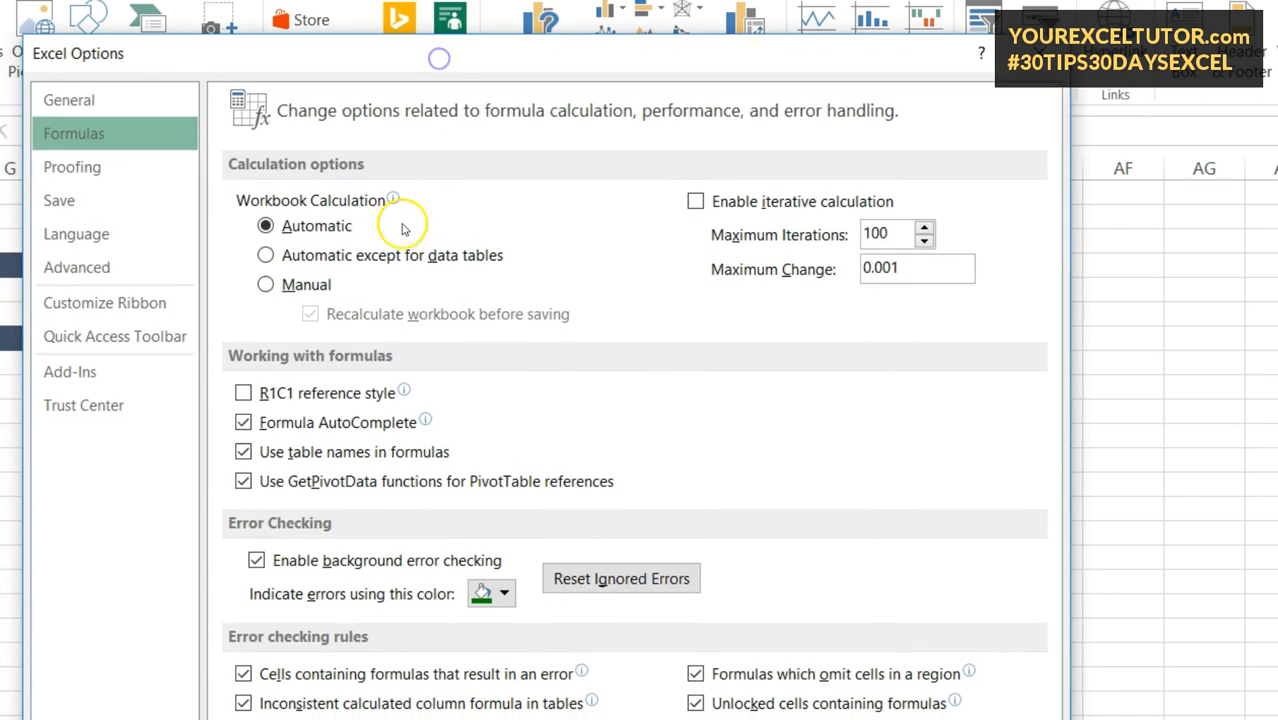
mouse_move(290, 287)
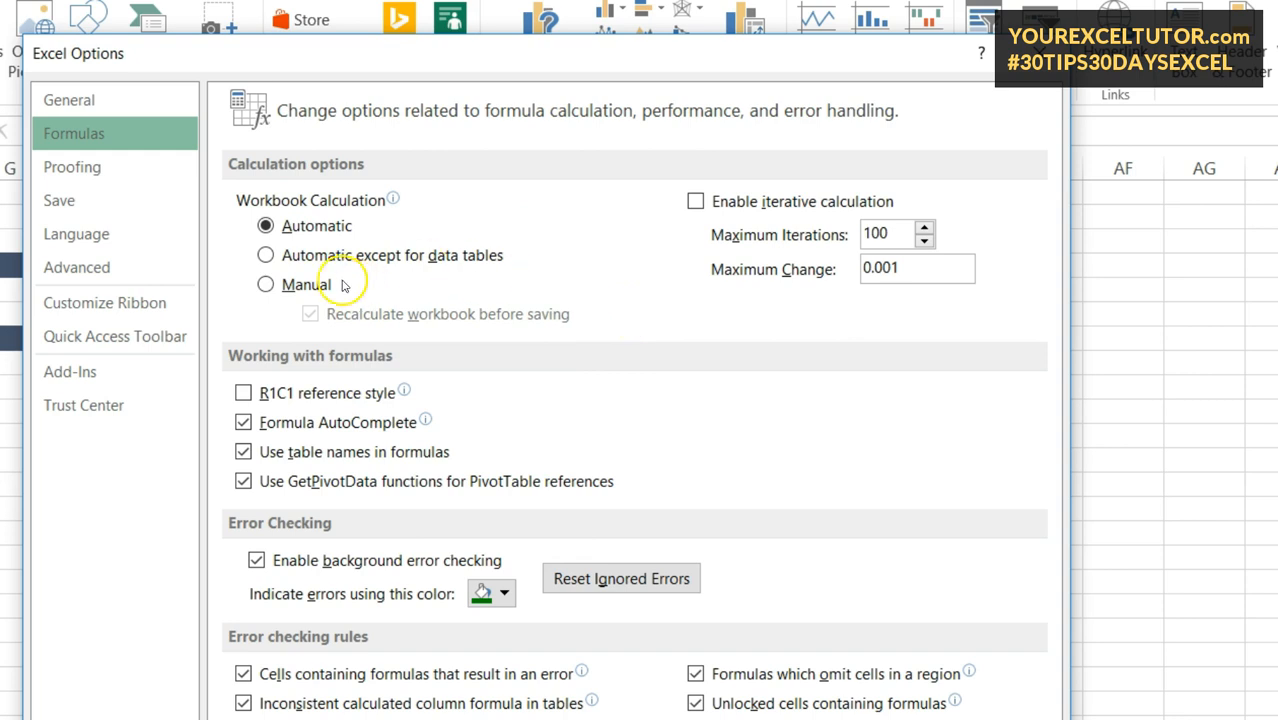
mouse_move(342, 283)
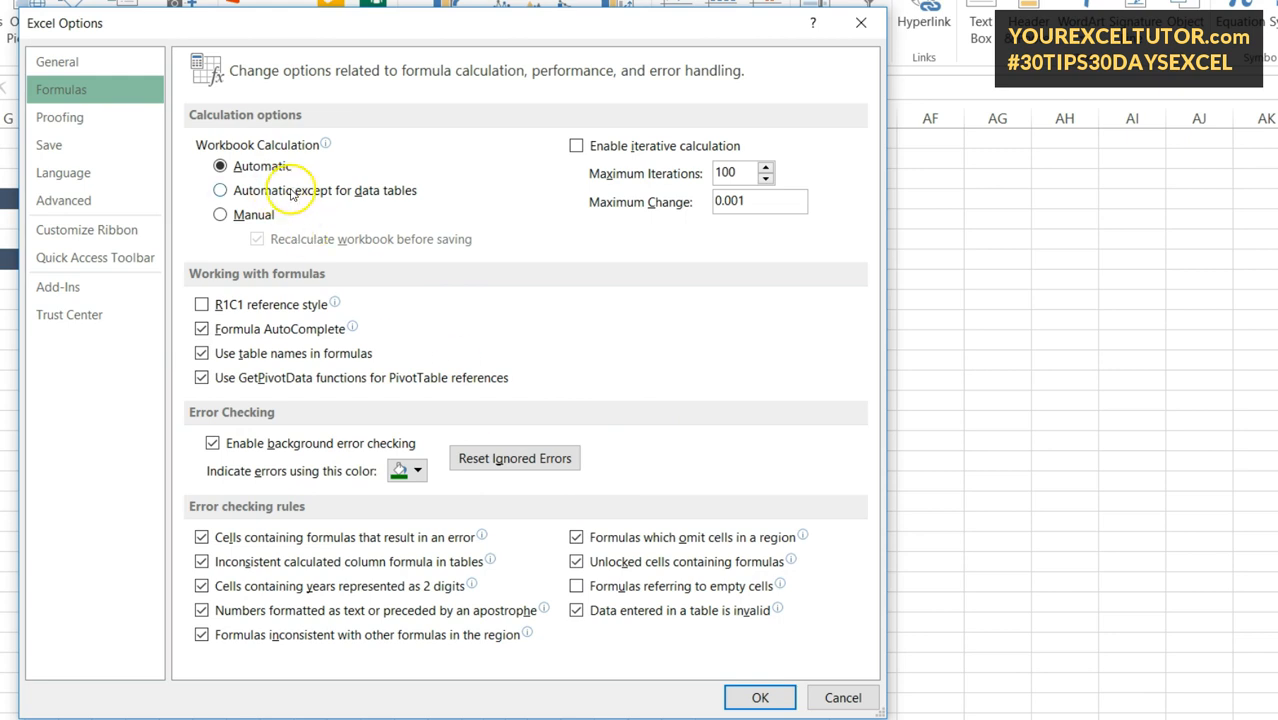
- Open the AutoCorrect options under Proofing and examine the replacement list, including the entry for "shoudl"
click(85, 119)
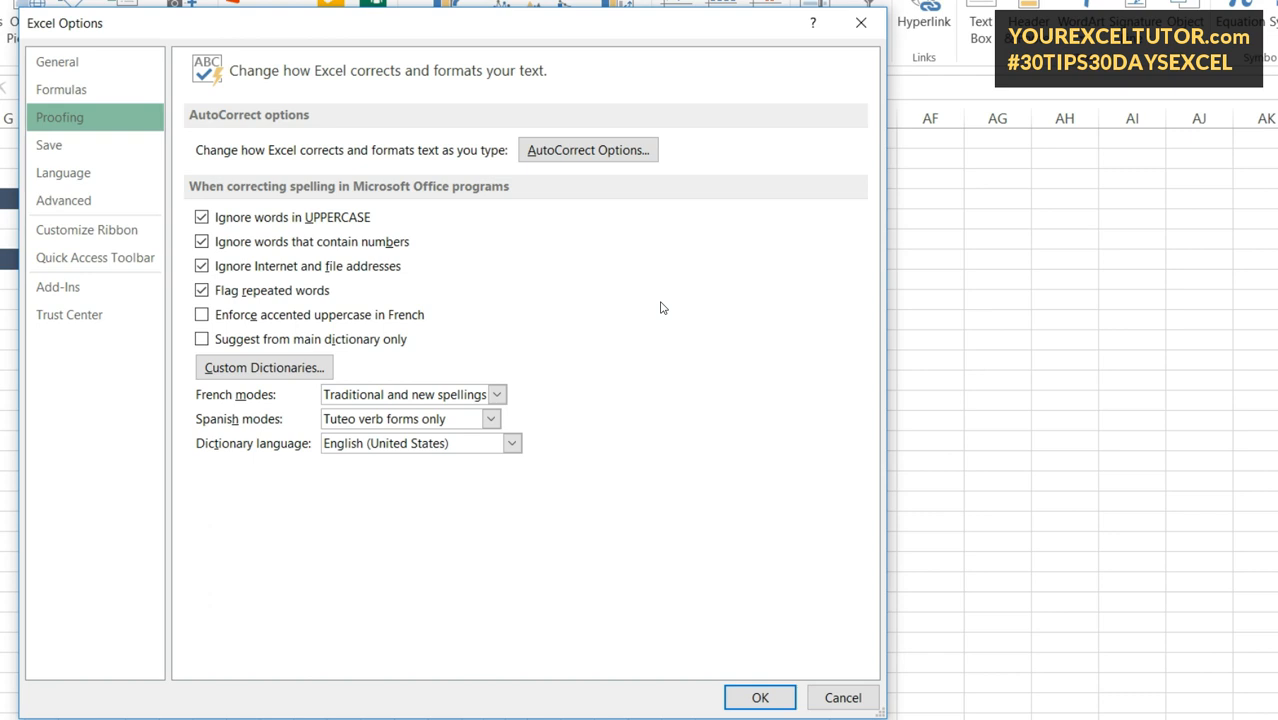
click(578, 152)
drag(542, 337, 502, 126)
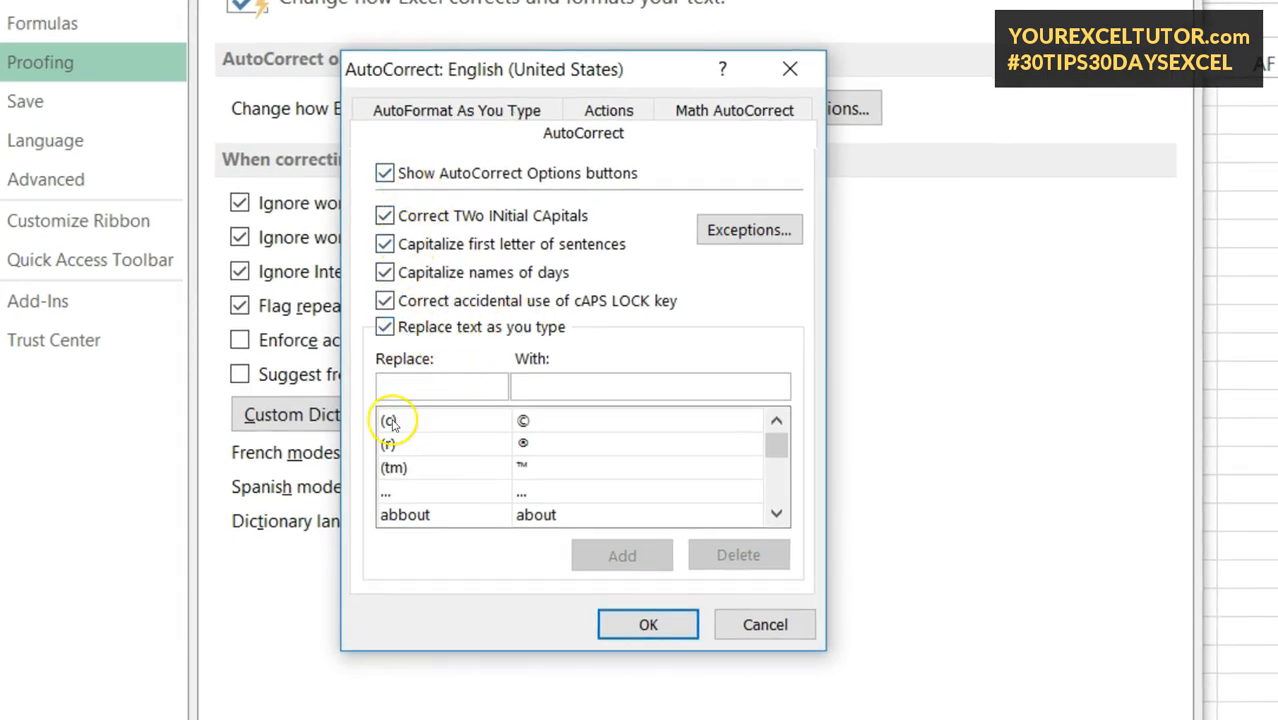
drag(781, 452, 768, 515)
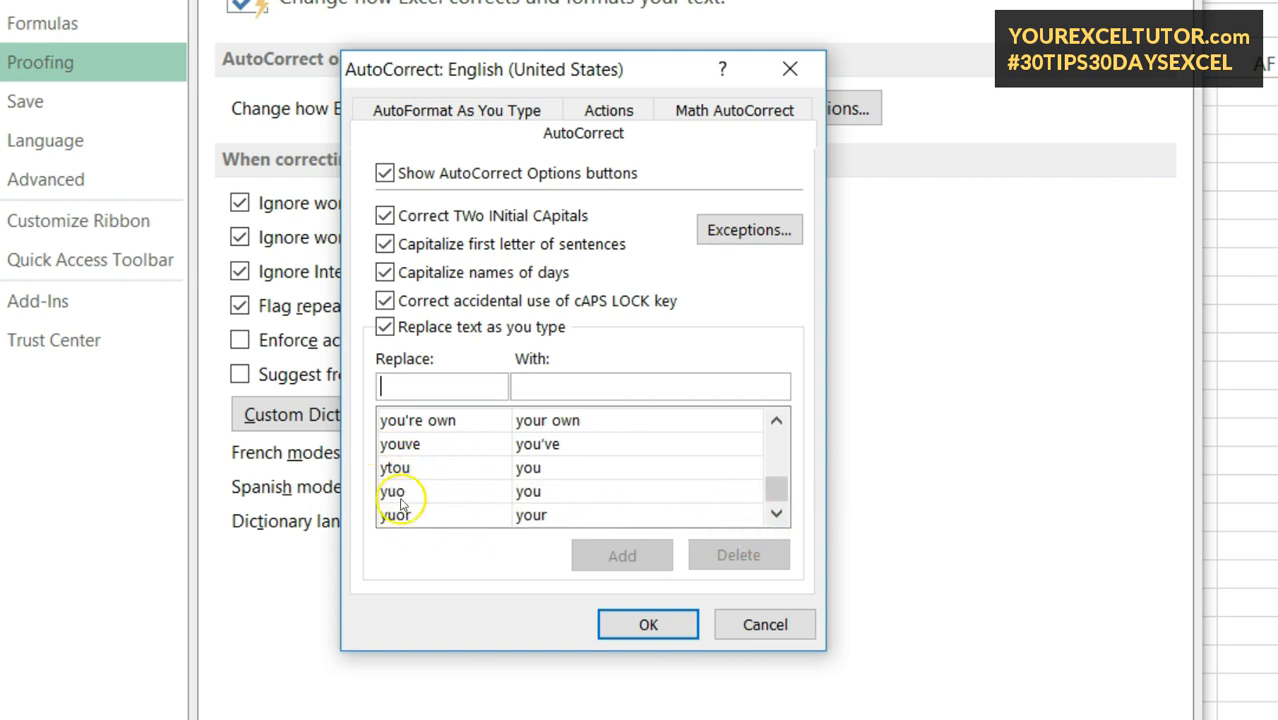
drag(779, 498, 779, 486)
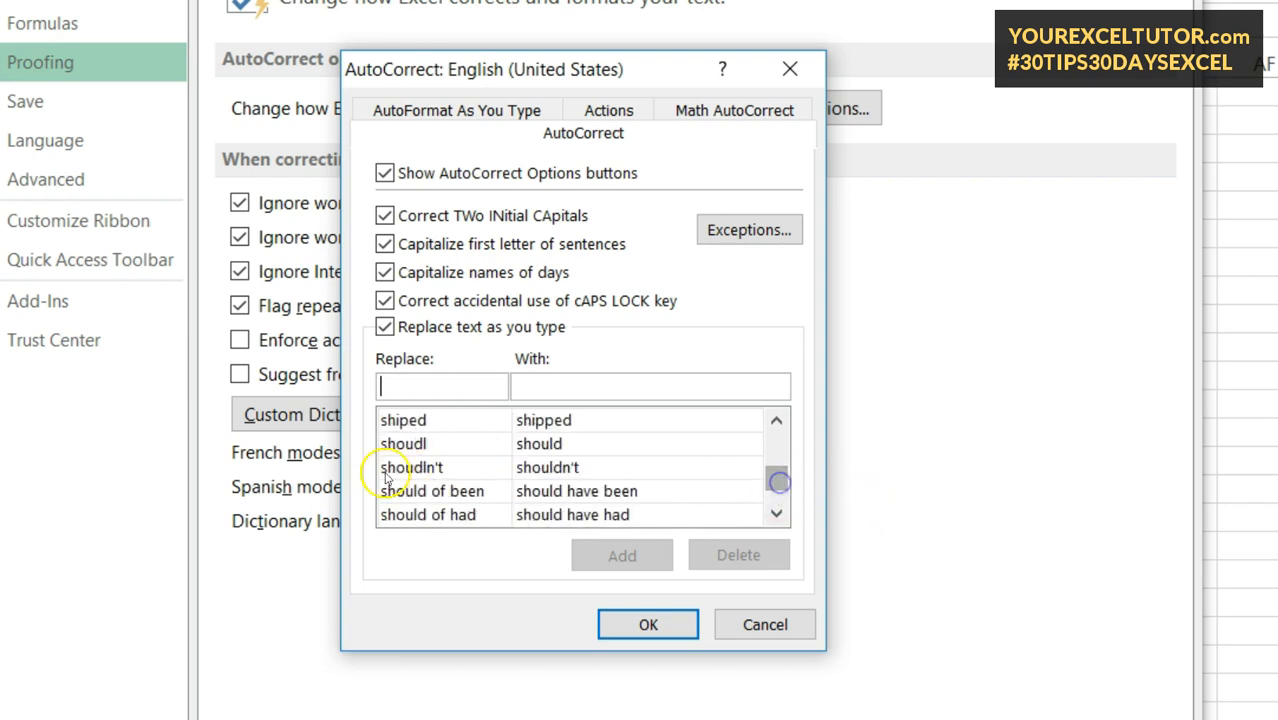
click(405, 443)
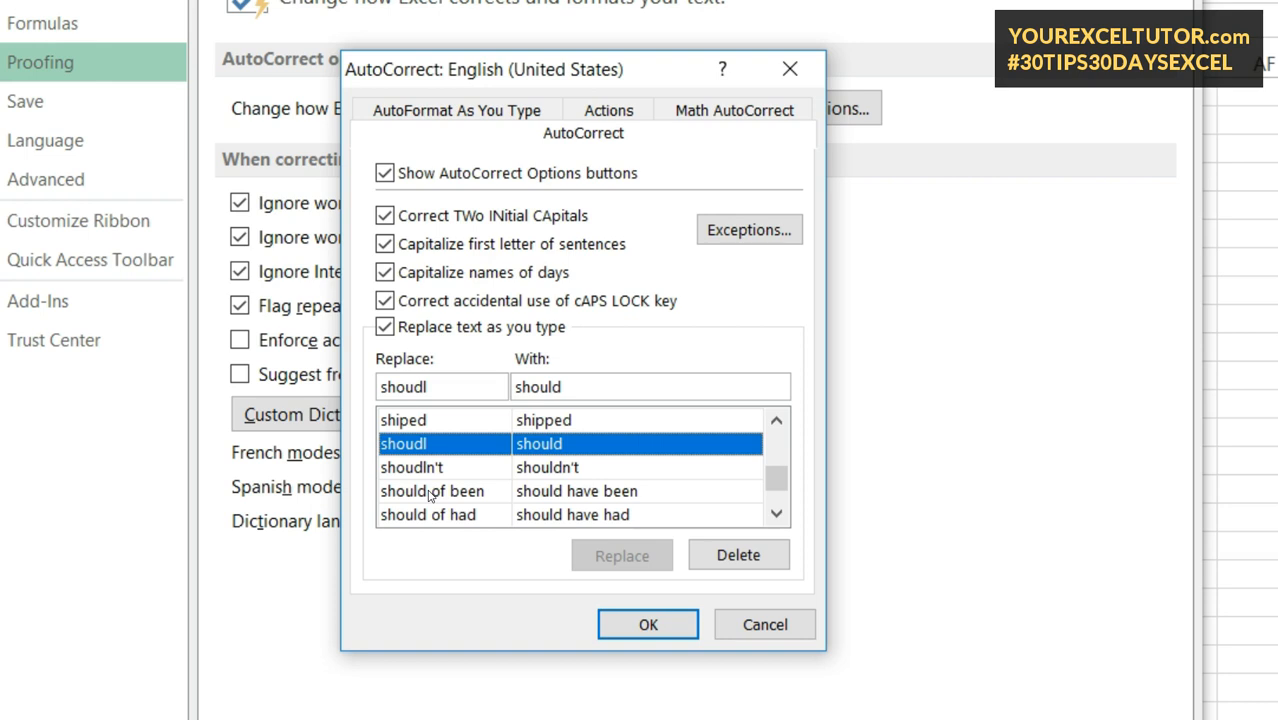
drag(778, 474, 777, 426)
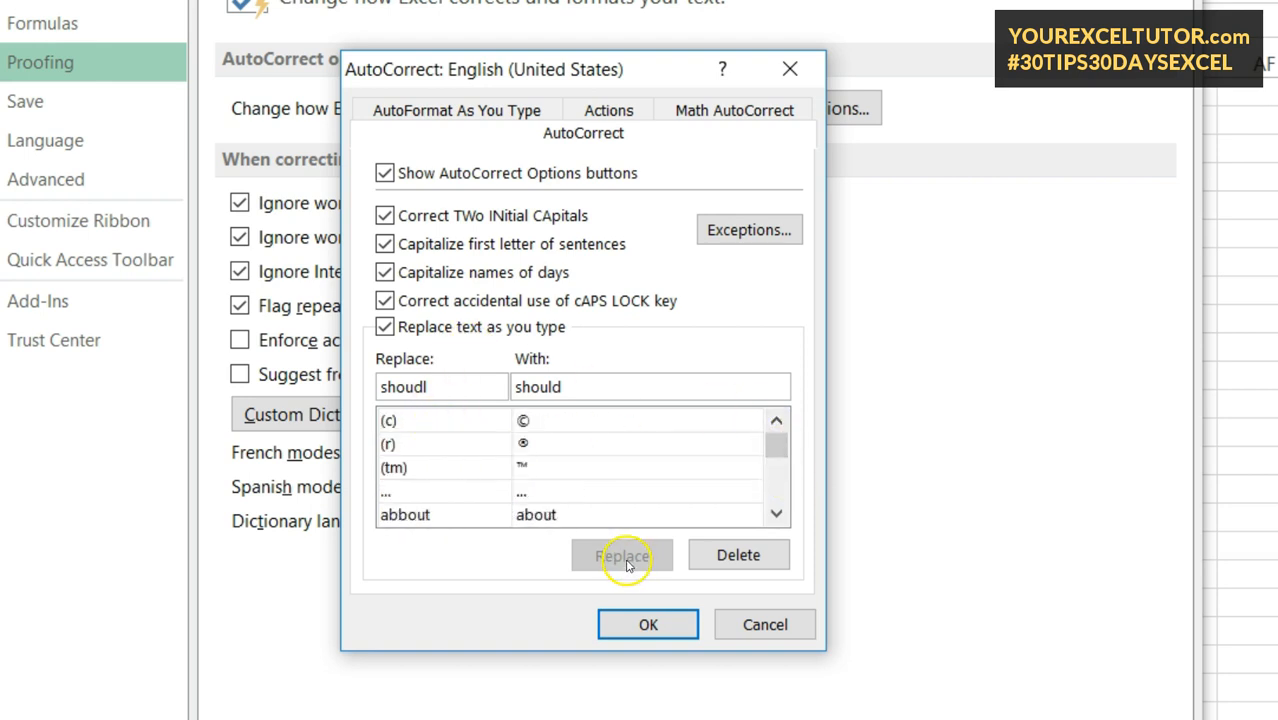
- Try an AutoCorrect entry that replaces "ASDF" with "should", and close the AutoCorrect settings without adding it
drag(448, 384, 296, 382)
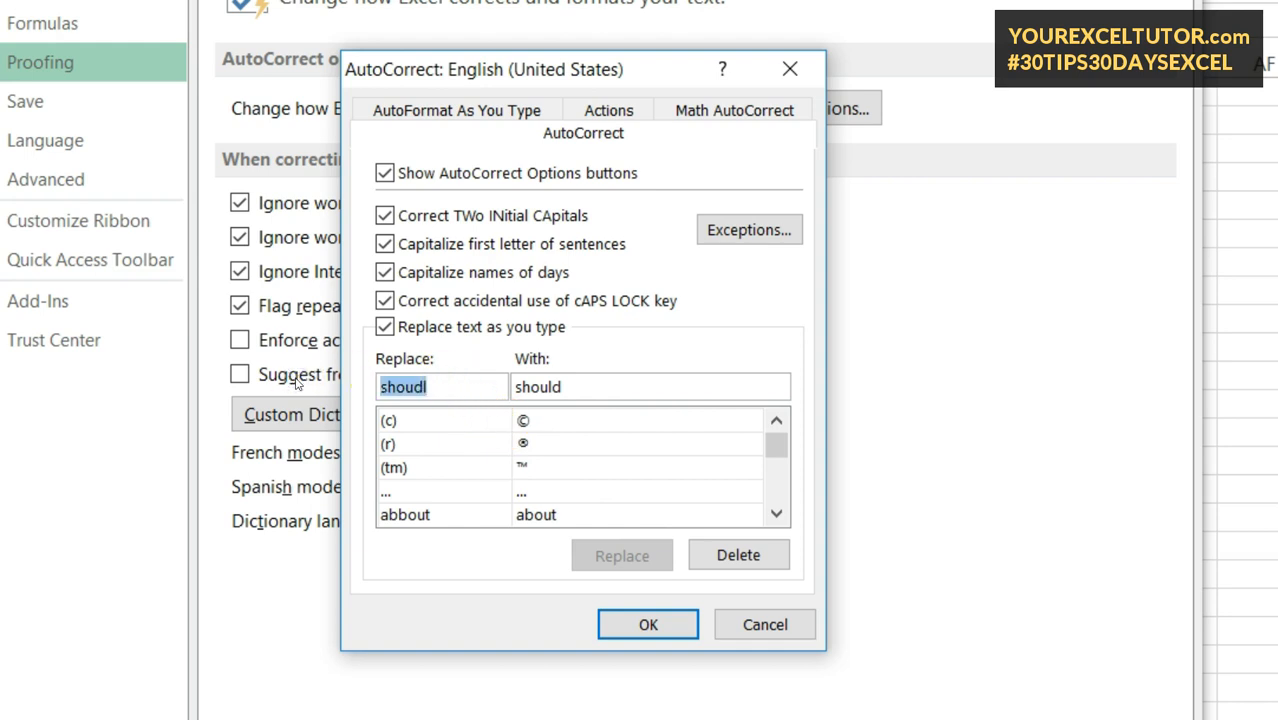
text(ASDF)
click(585, 391)
drag(583, 393, 496, 376)
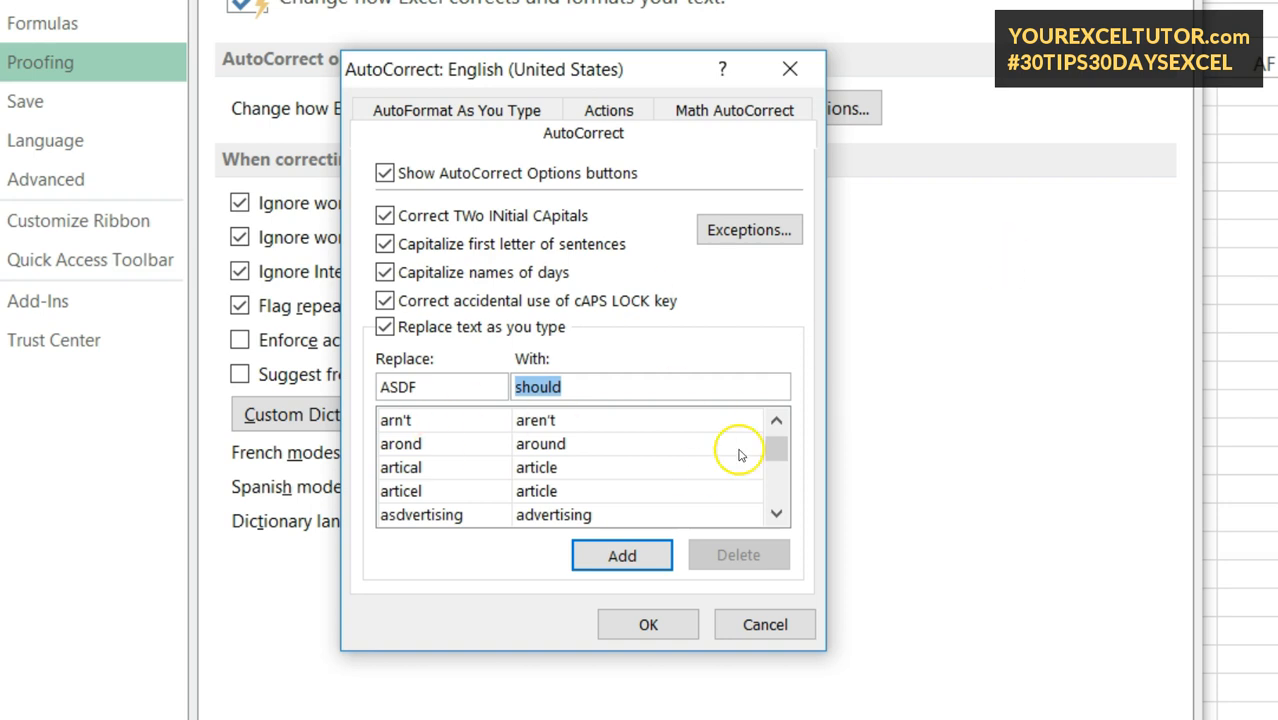
click(765, 622)
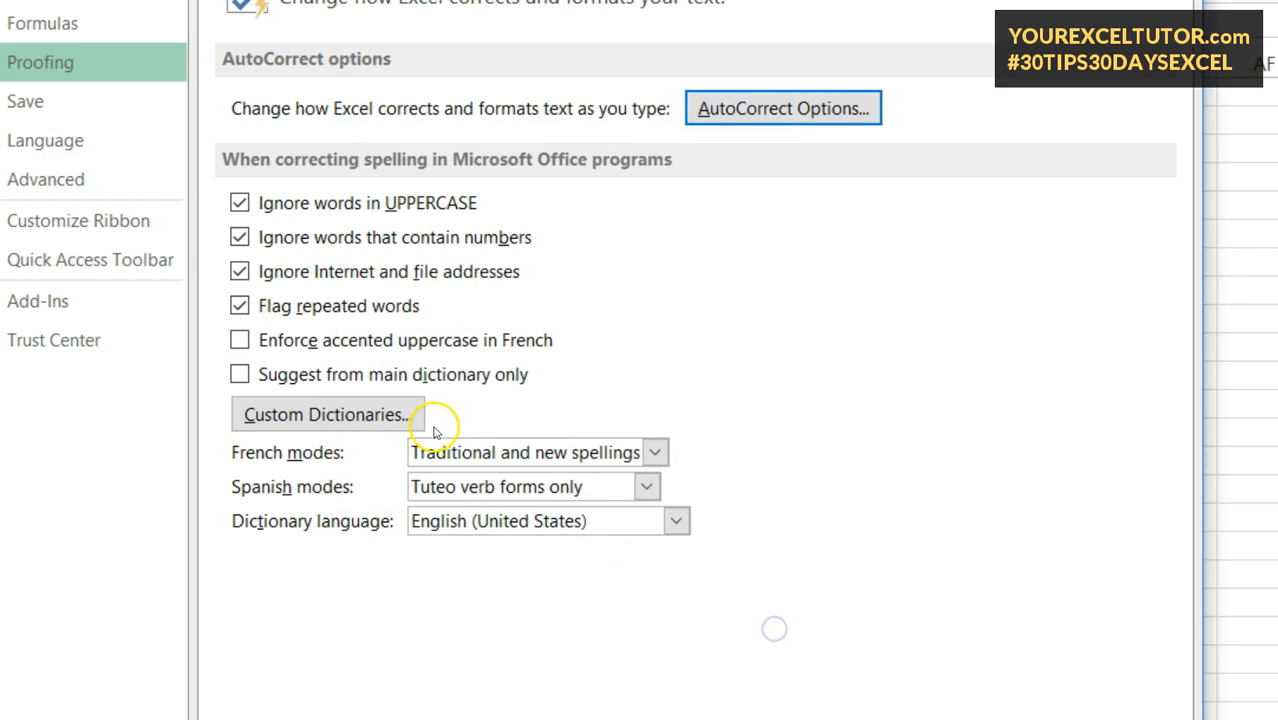
- Review the Save options, including the available default file formats, and the Office language preferences
click(40, 101)
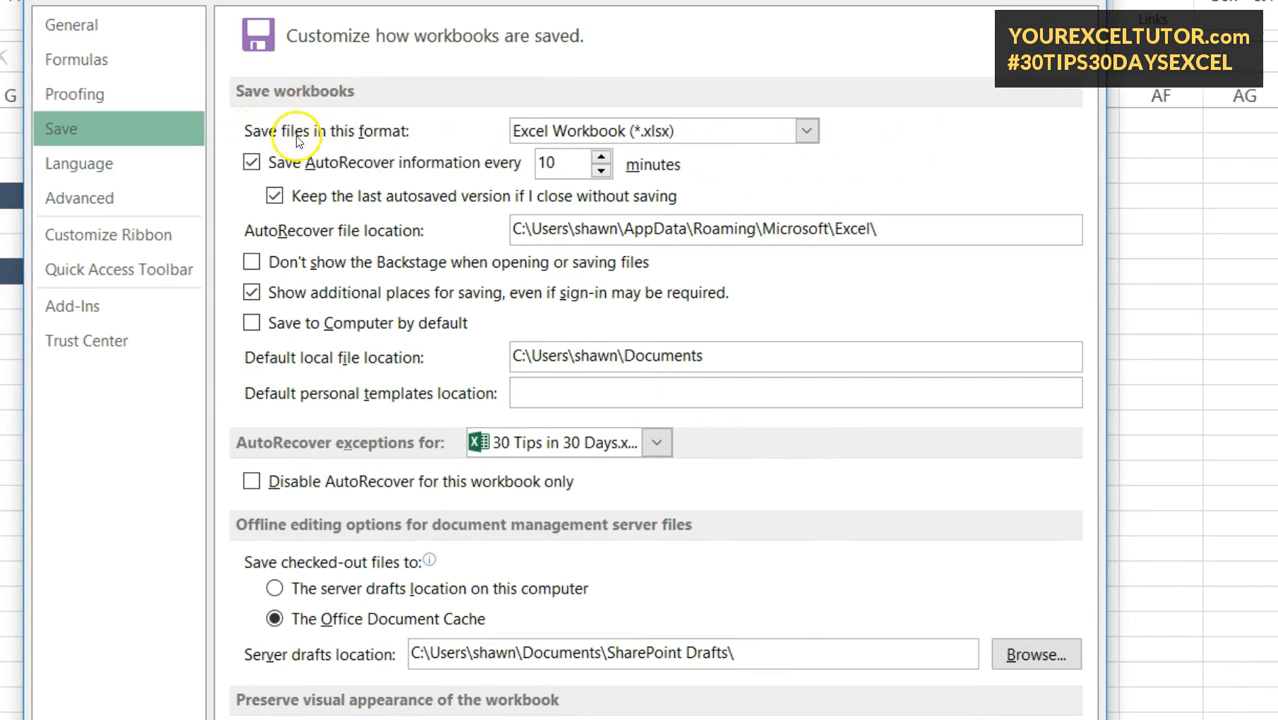
click(727, 133)
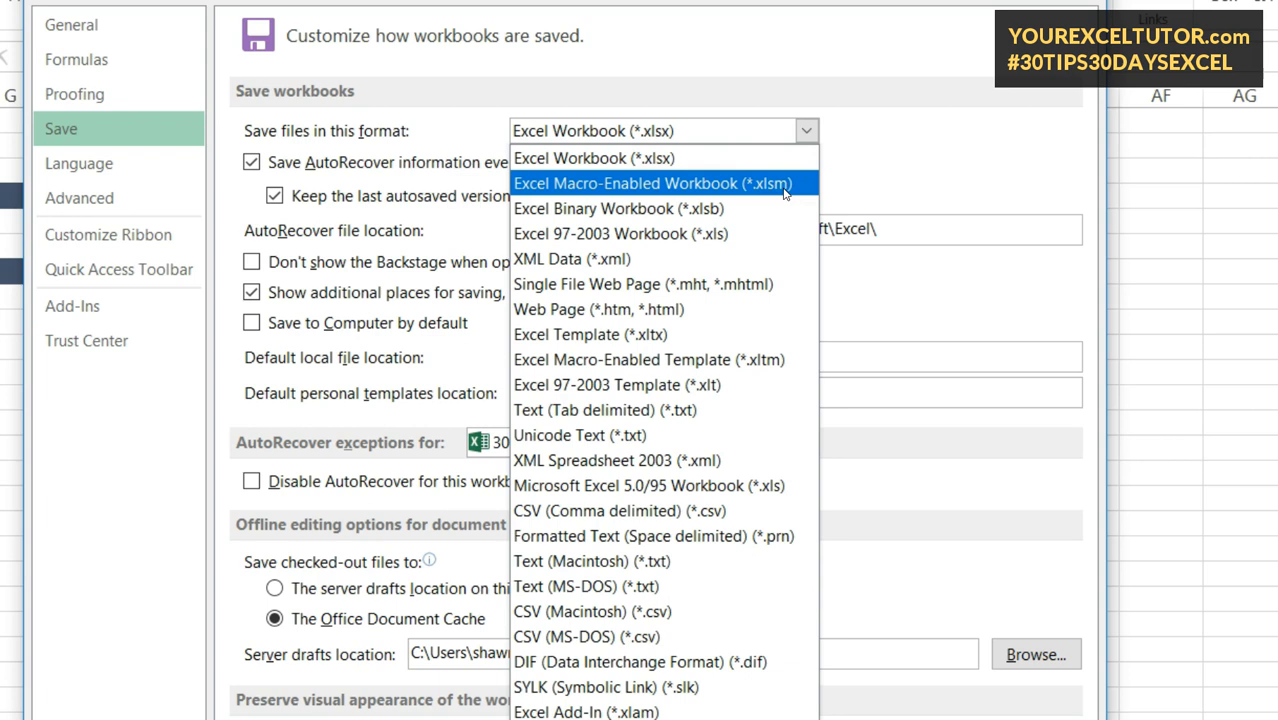
click(806, 129)
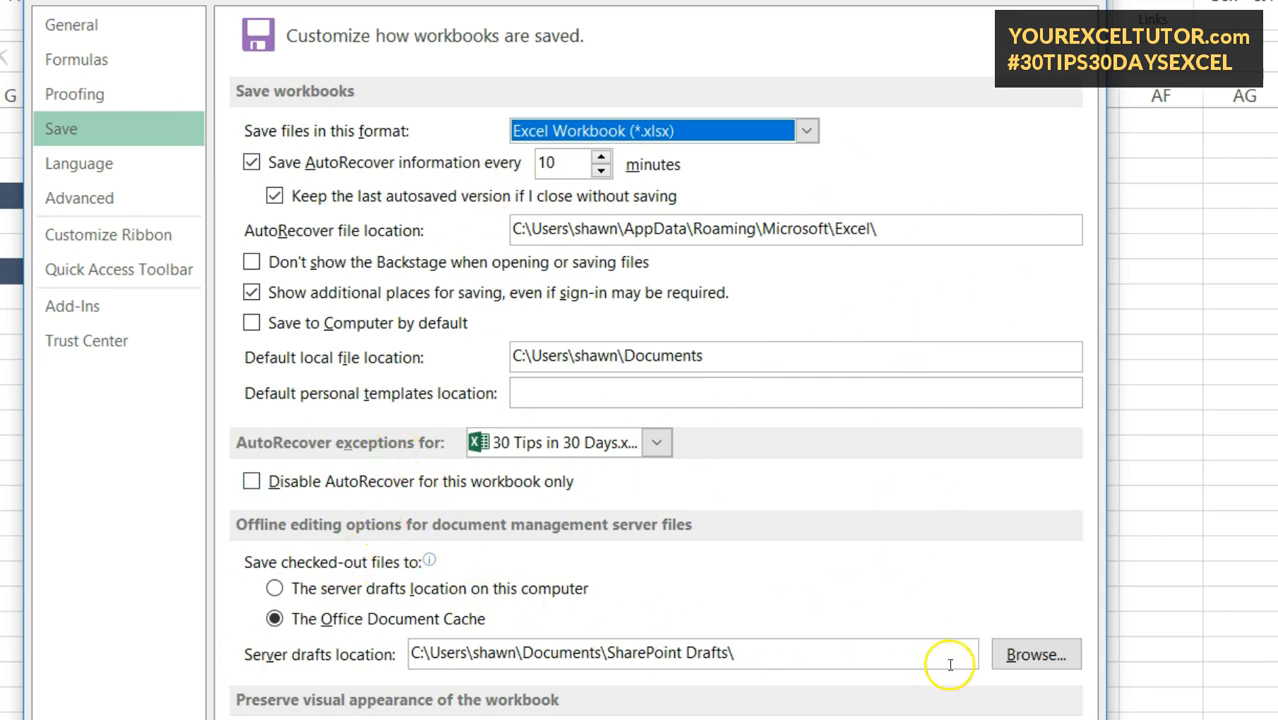
click(138, 164)
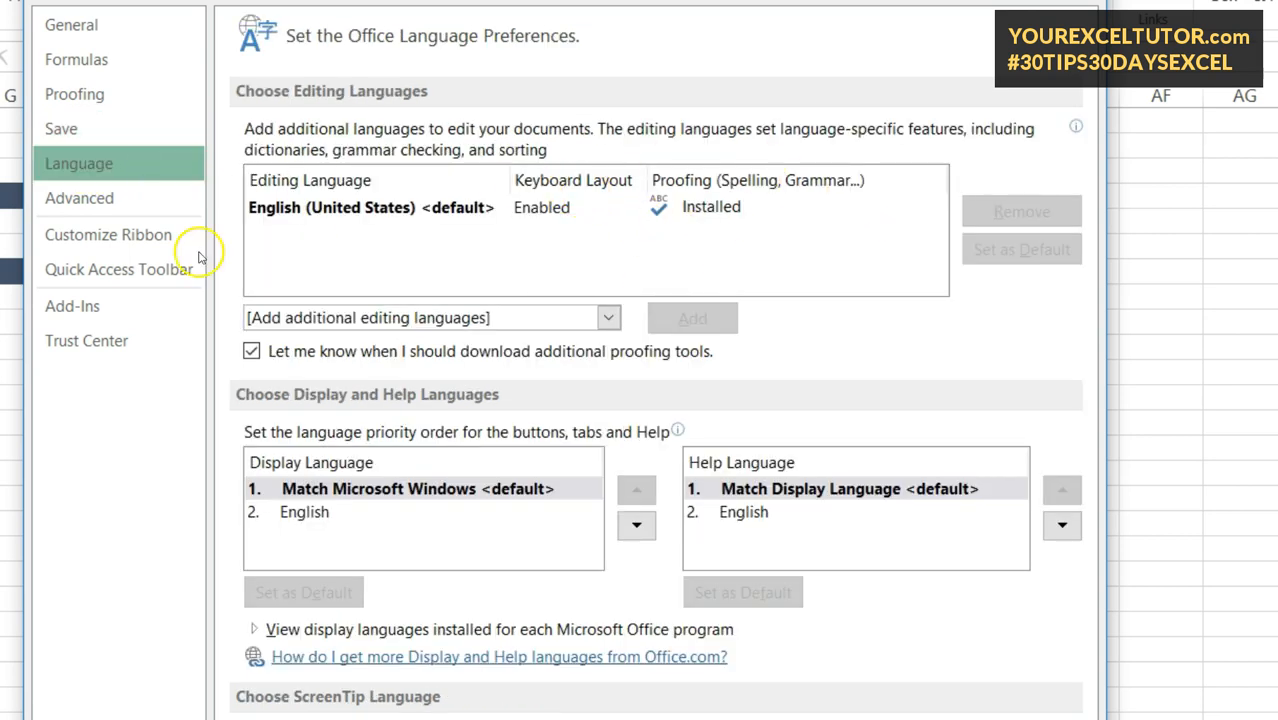
- Turn off moving the selection after pressing Enter in the Advanced editing options
click(87, 205)
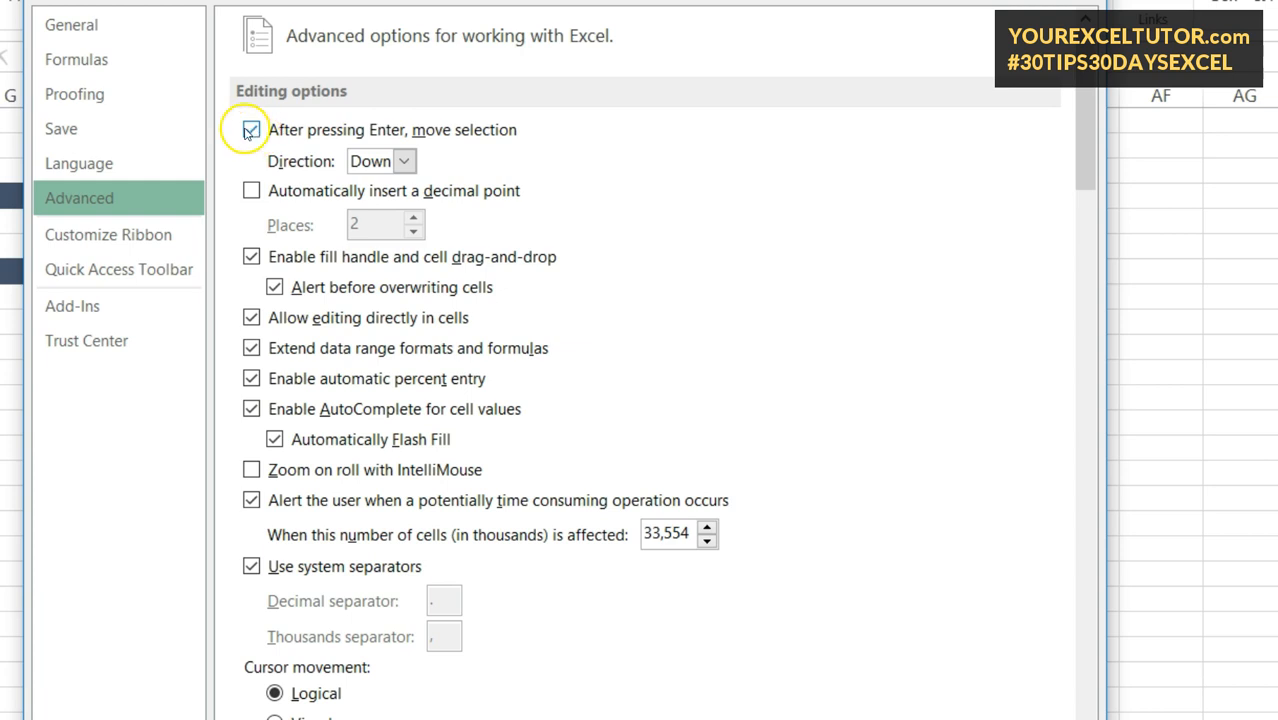
drag(522, 0, 1053, 0)
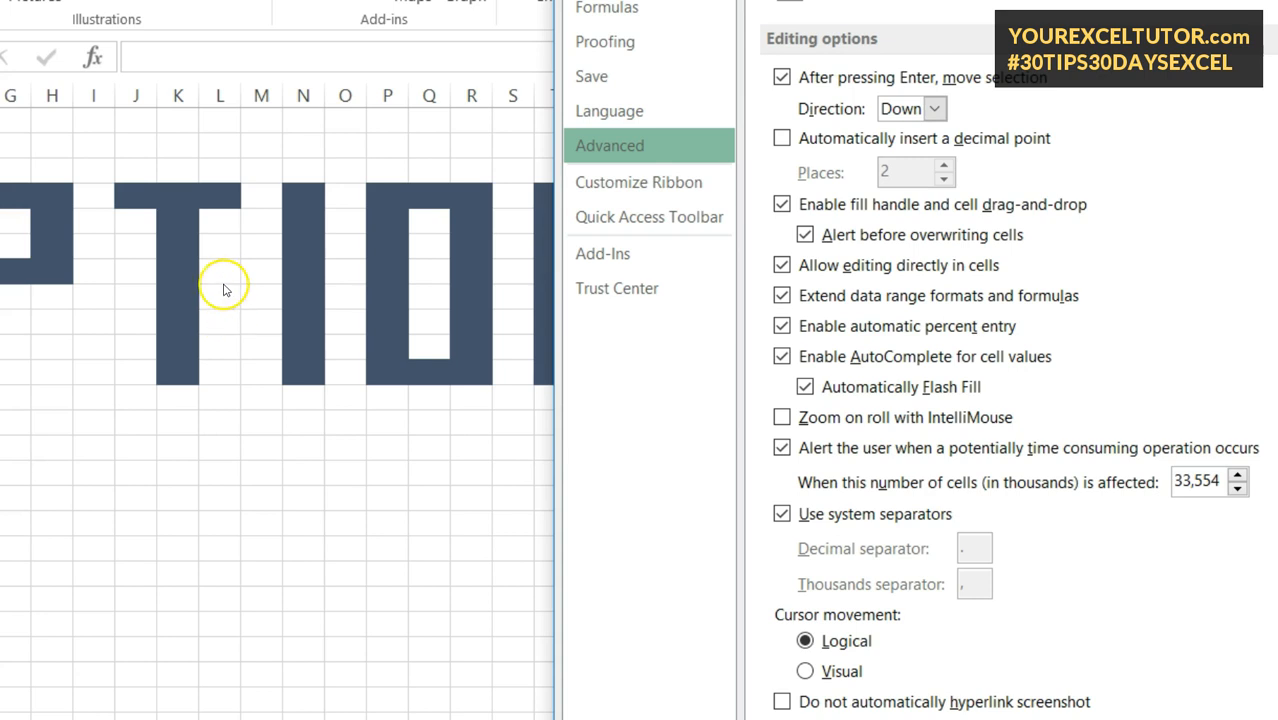
drag(872, 0, 769, 17)
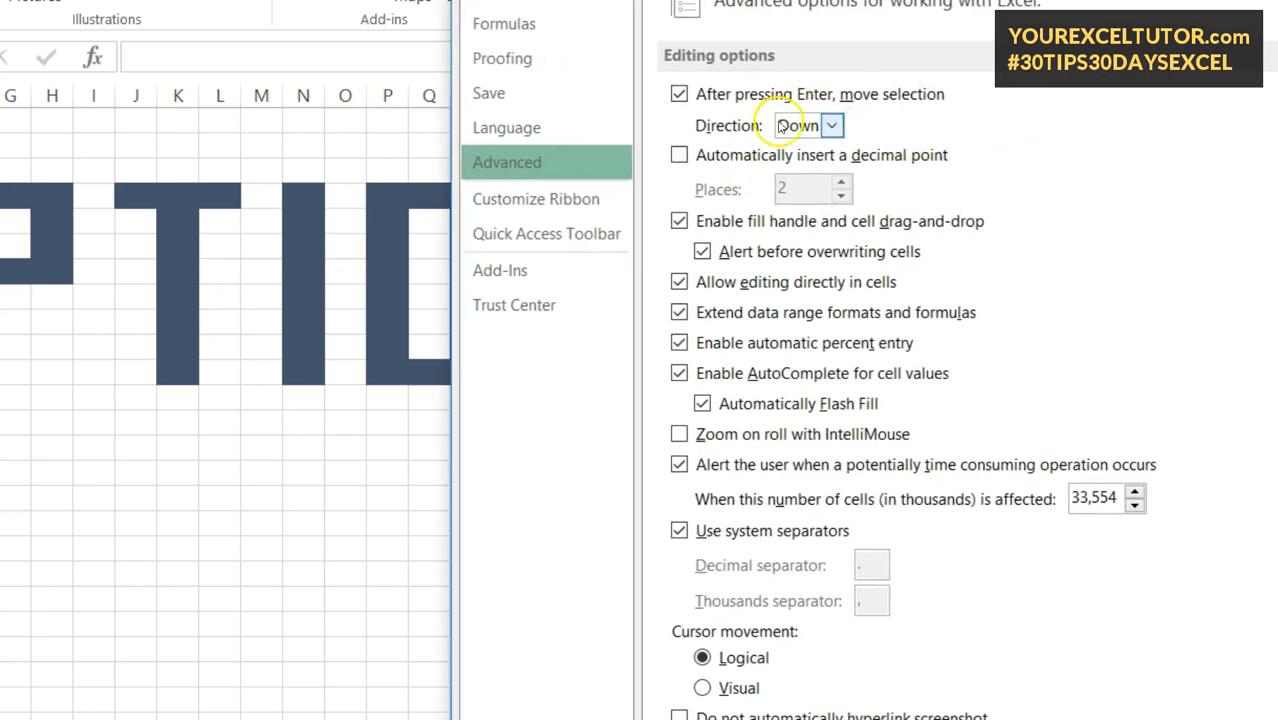
click(679, 94)
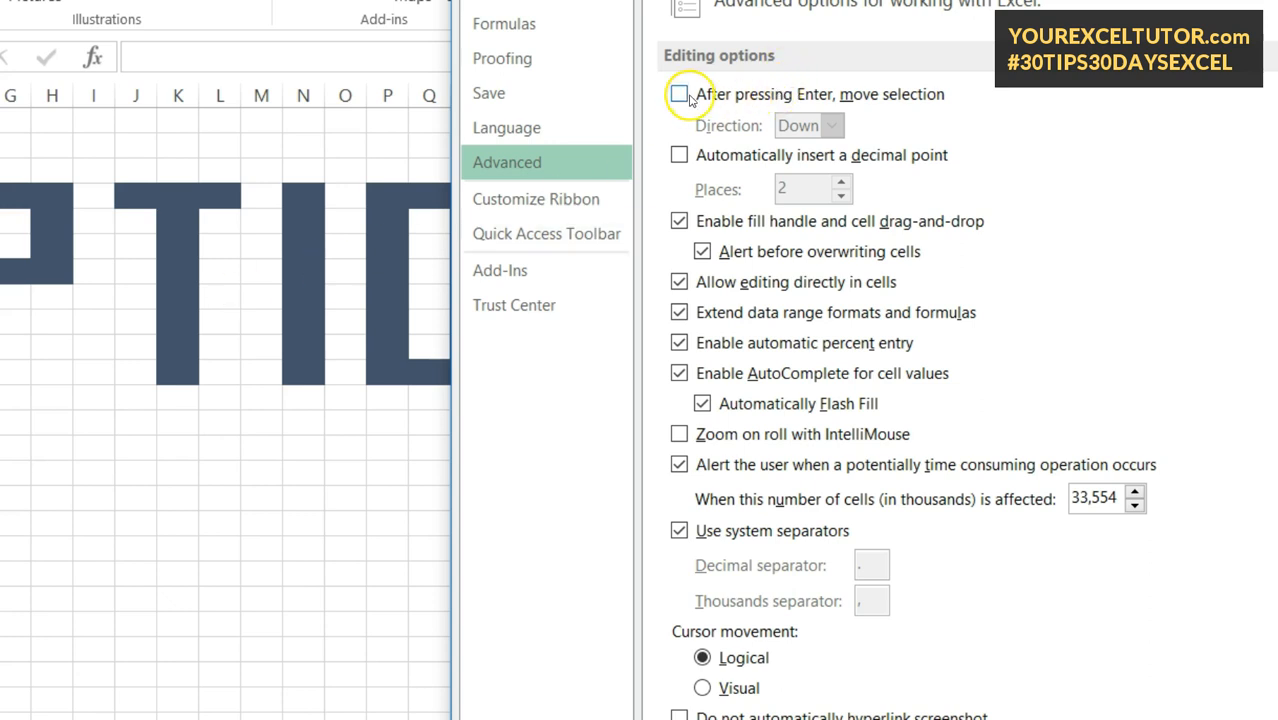
drag(730, 0, 634, 12)
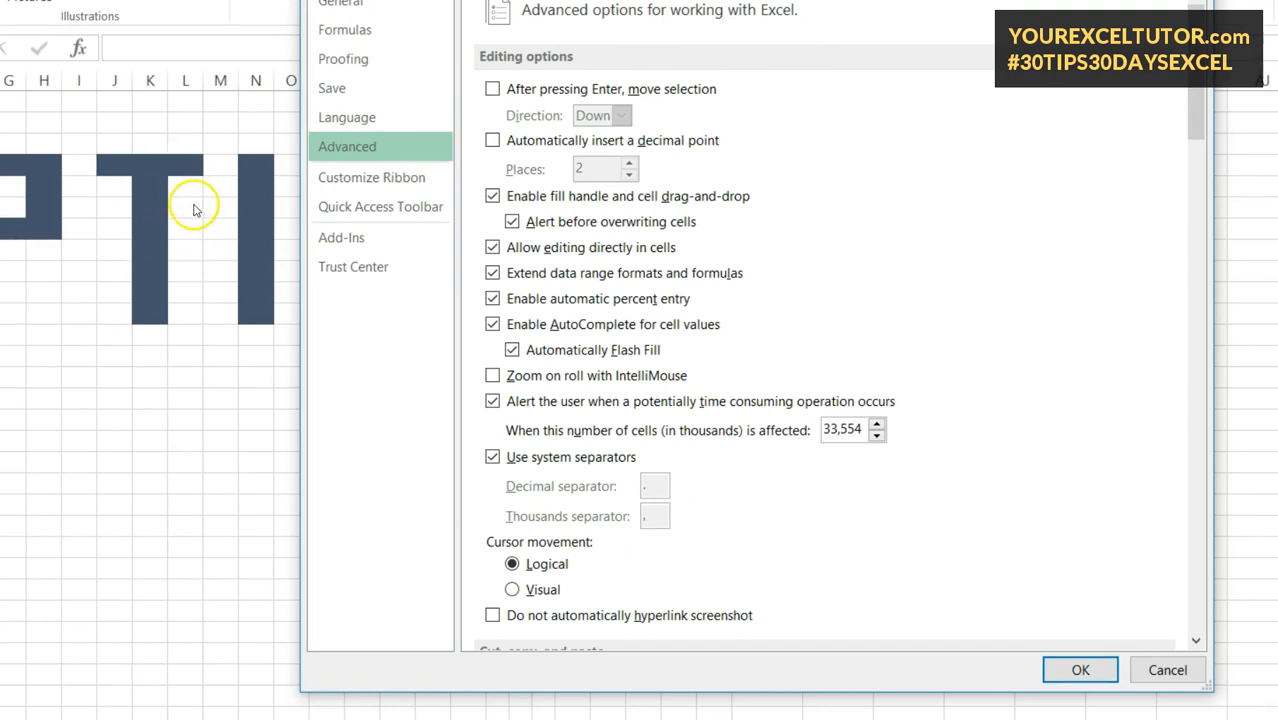
- Turn moving the selection after pressing Enter back on and check the direction choices, keeping Down
click(493, 89)
click(621, 115)
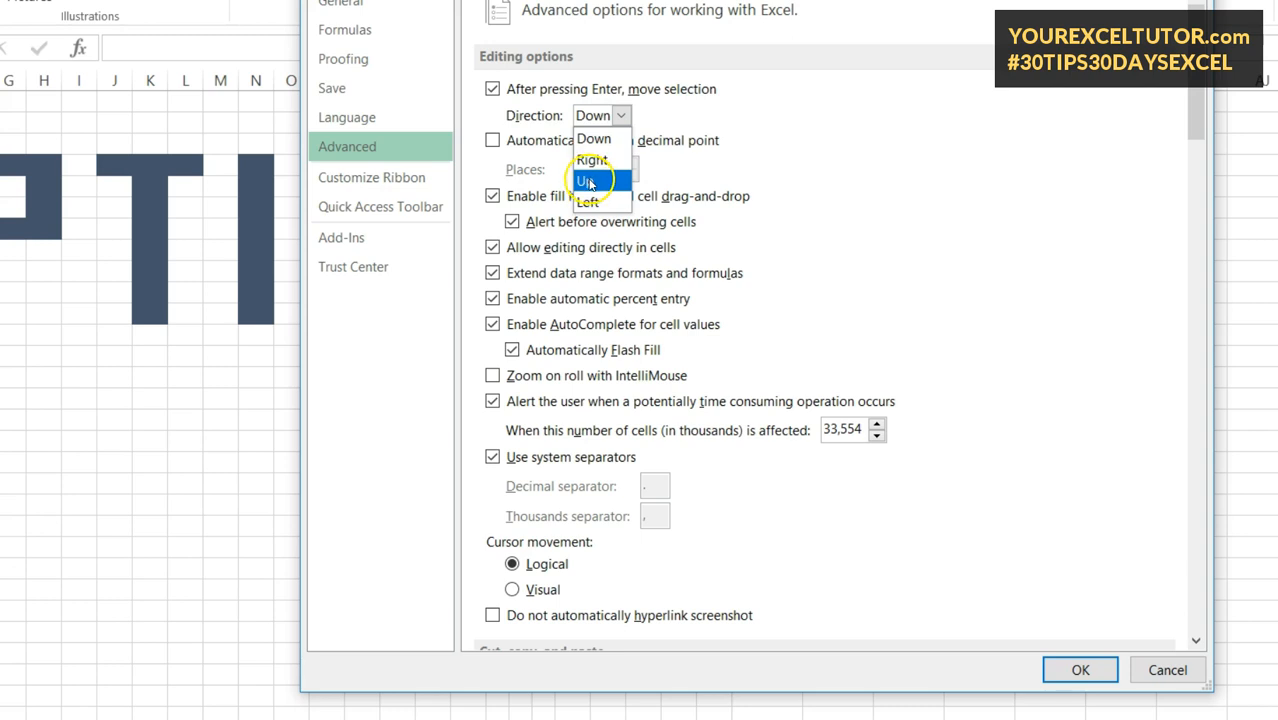
click(840, 118)
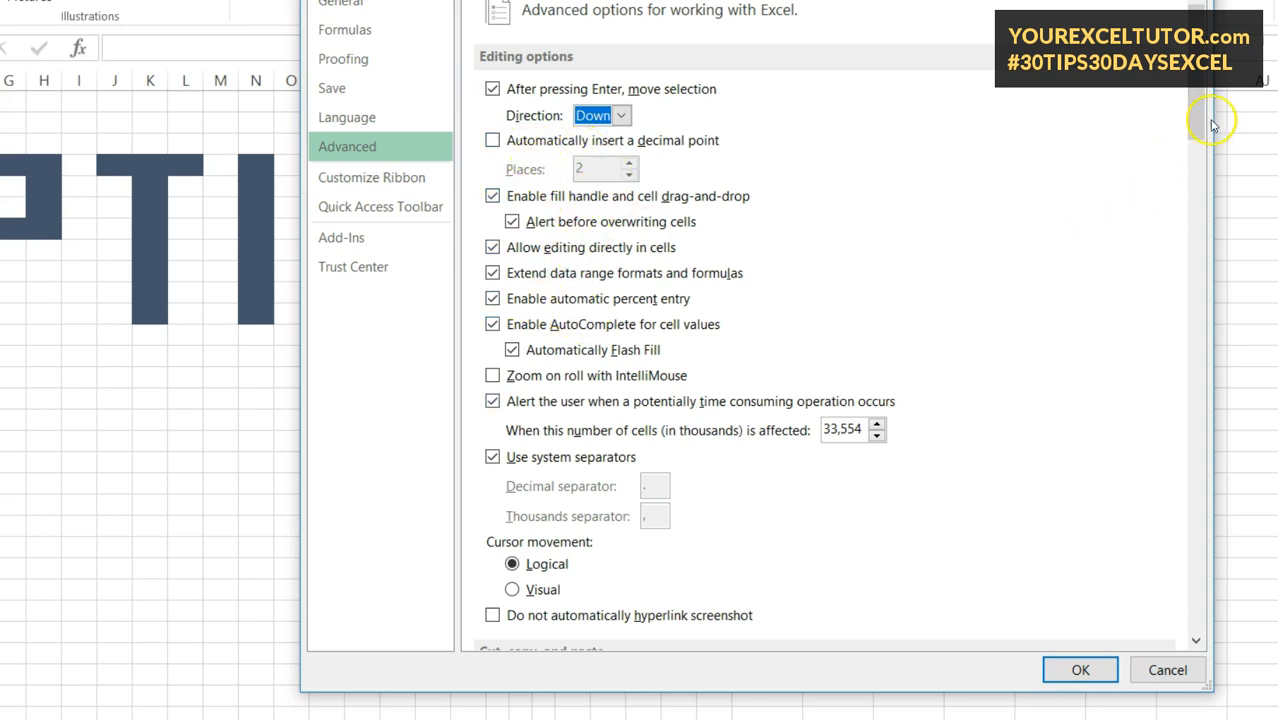
- Look through the whole page of Advanced options, from the data and Lotus compatibility settings back to the editing options
drag(1191, 93, 1175, 605)
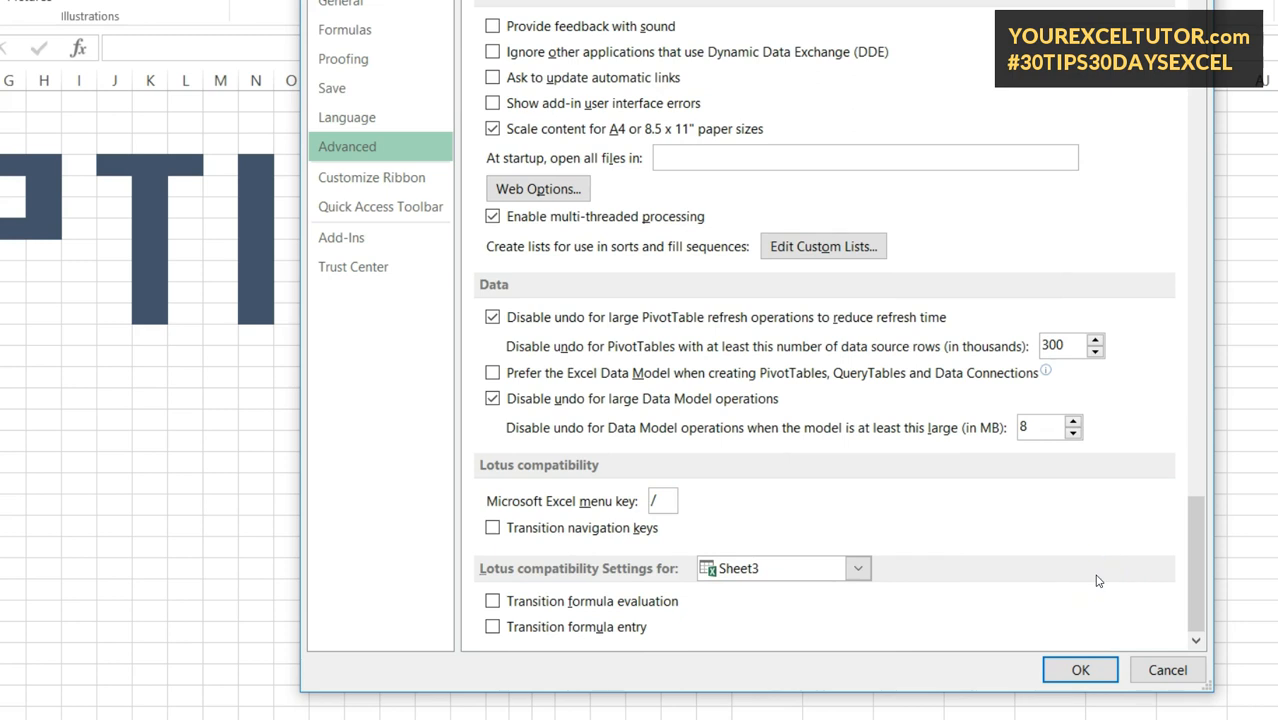
scroll(555, 110, up, 8)
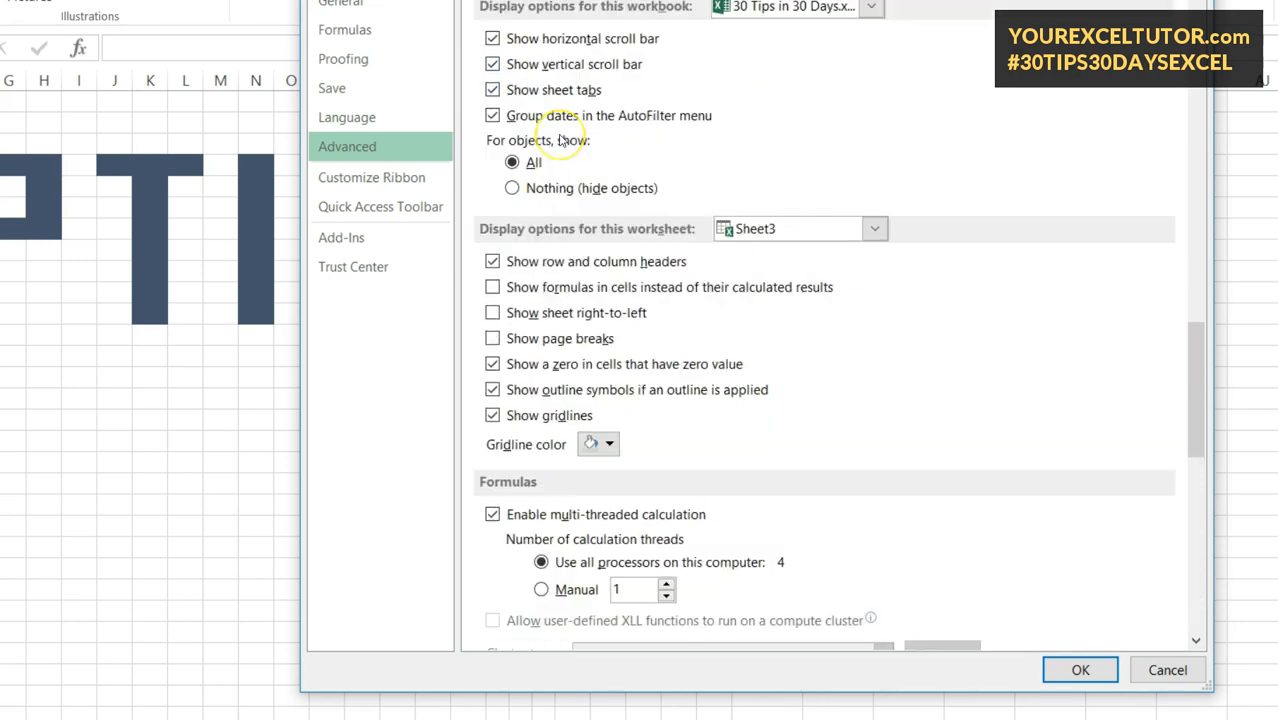
scroll(560, 140, up, 10)
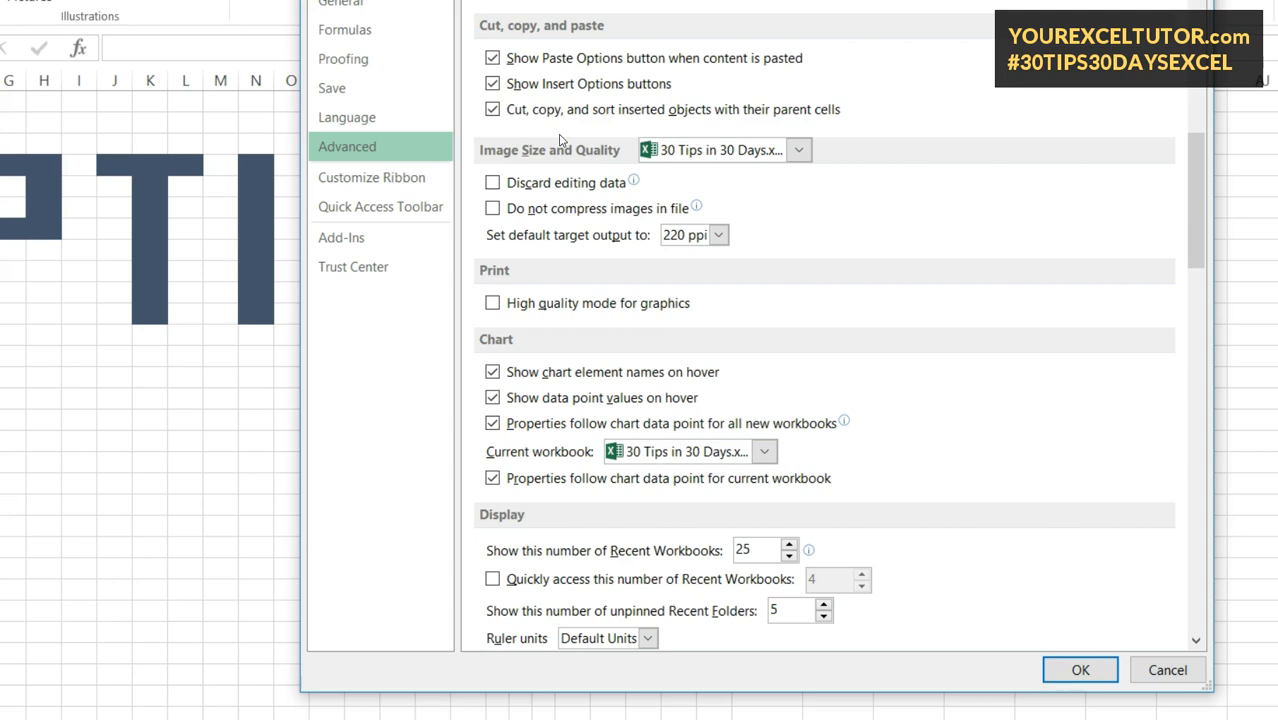
scroll(575, 190, up, 6)
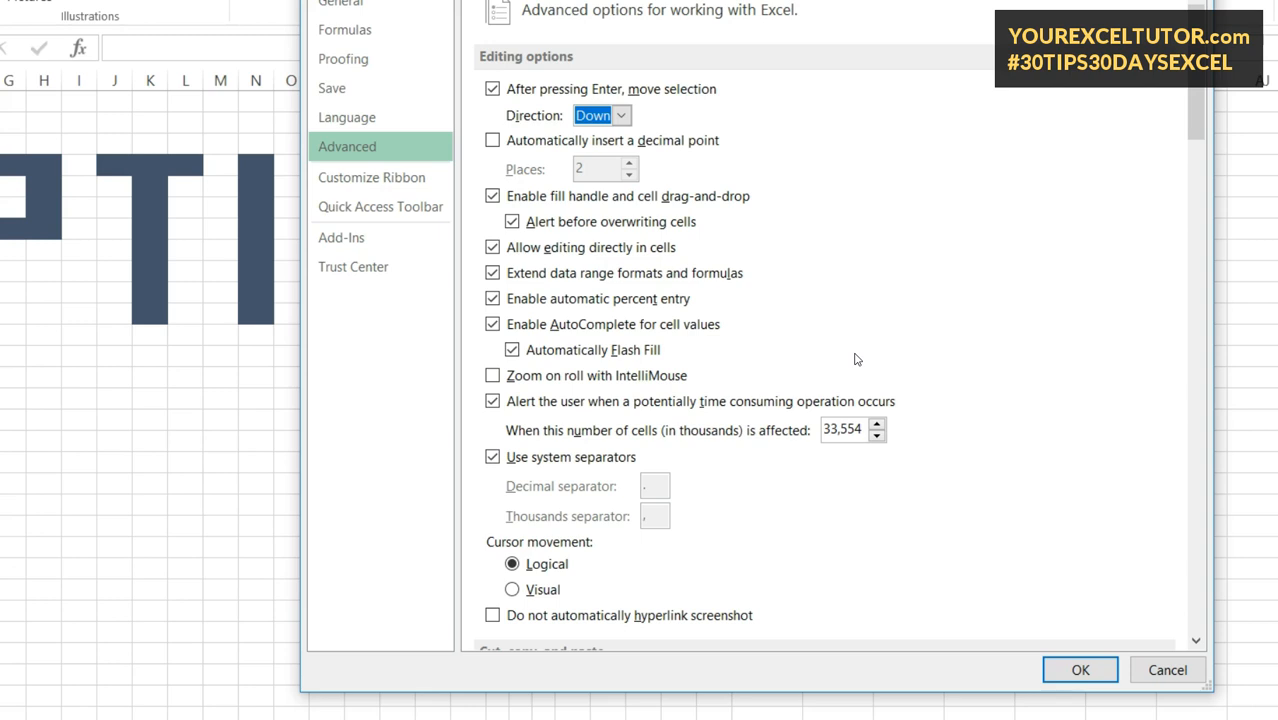
drag(757, 0, 537, 0)
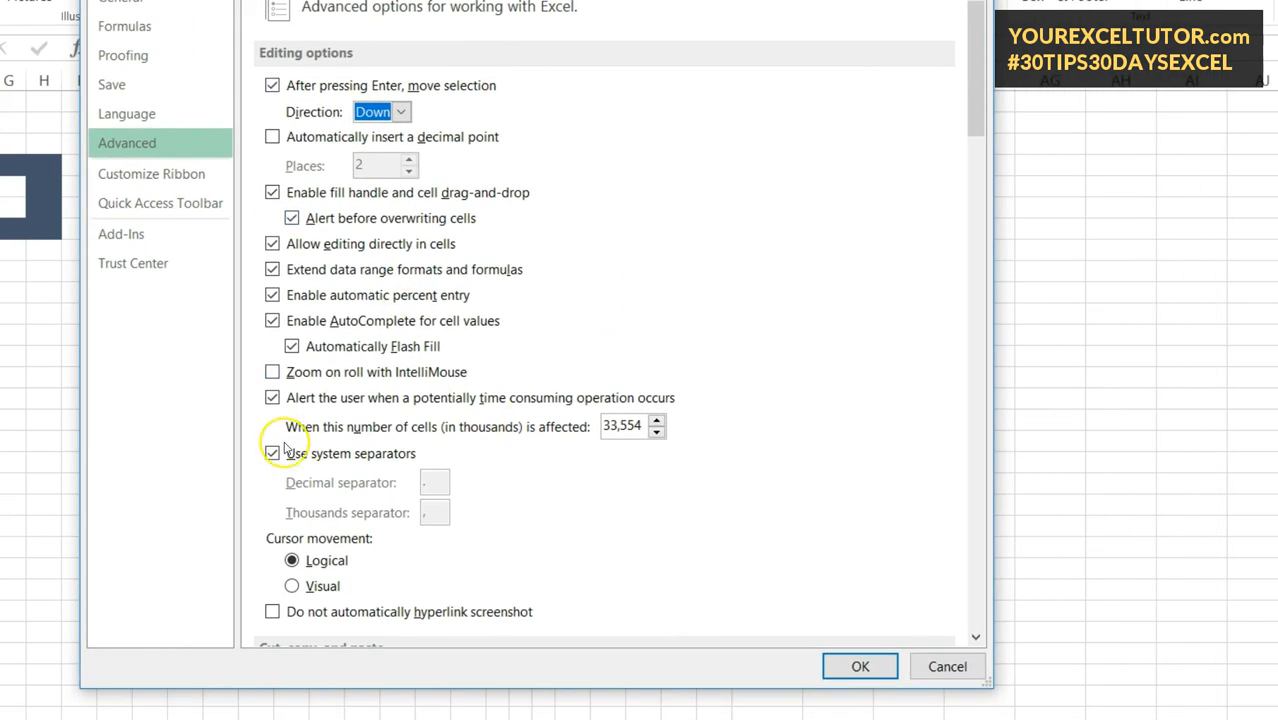